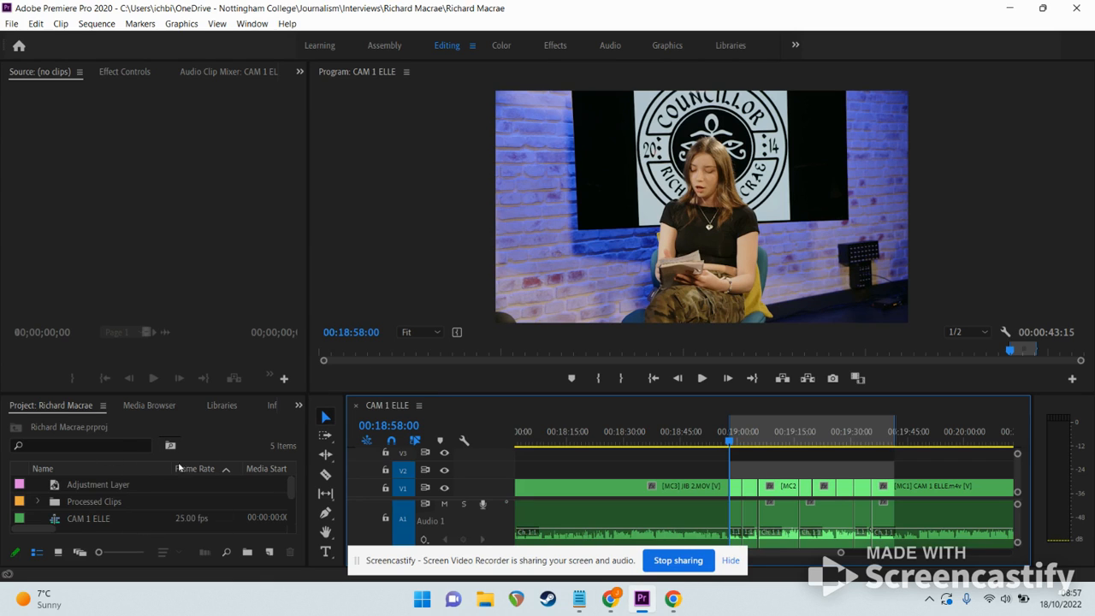
# - Display the project items as thumbnails and make the Project panel slightly narrower
pyautogui.click(57, 552)
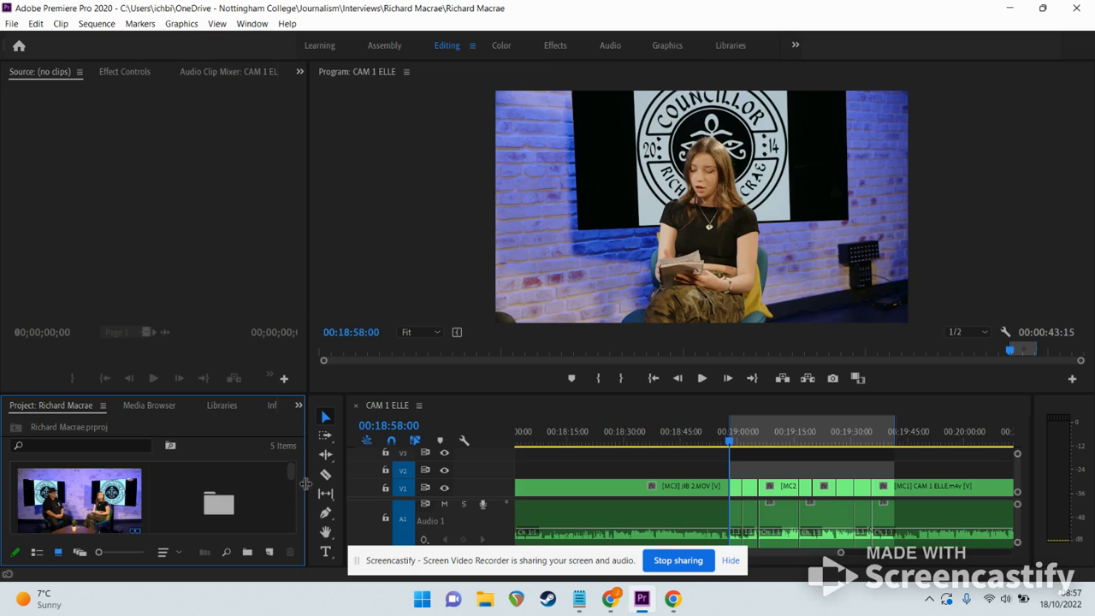
pyautogui.moveTo(306, 484); pyautogui.dragTo(230, 485)
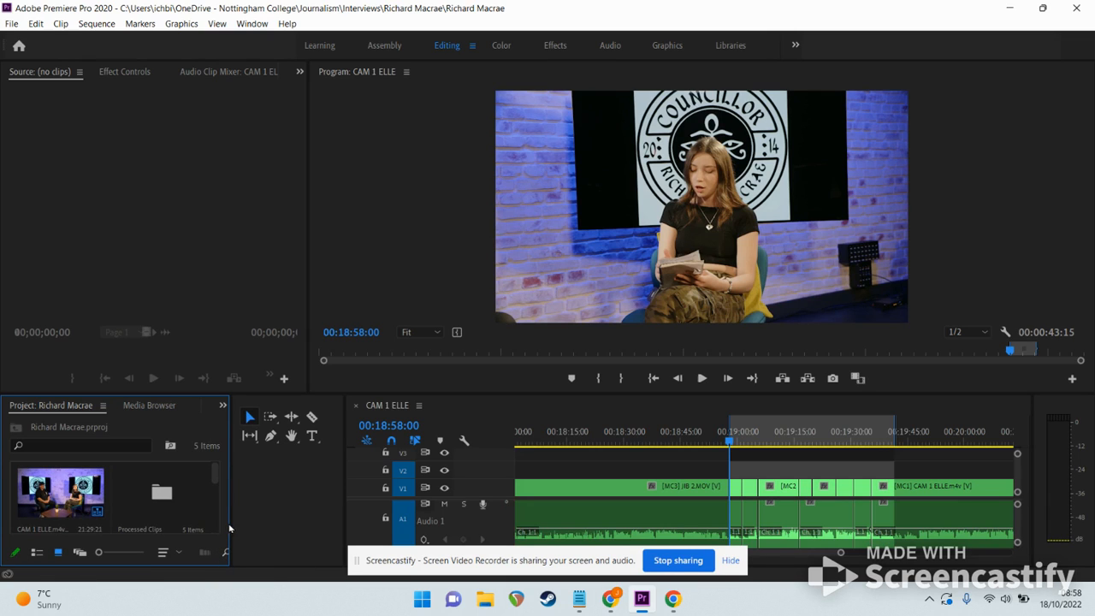
pyautogui.moveTo(231, 523); pyautogui.dragTo(286, 522)
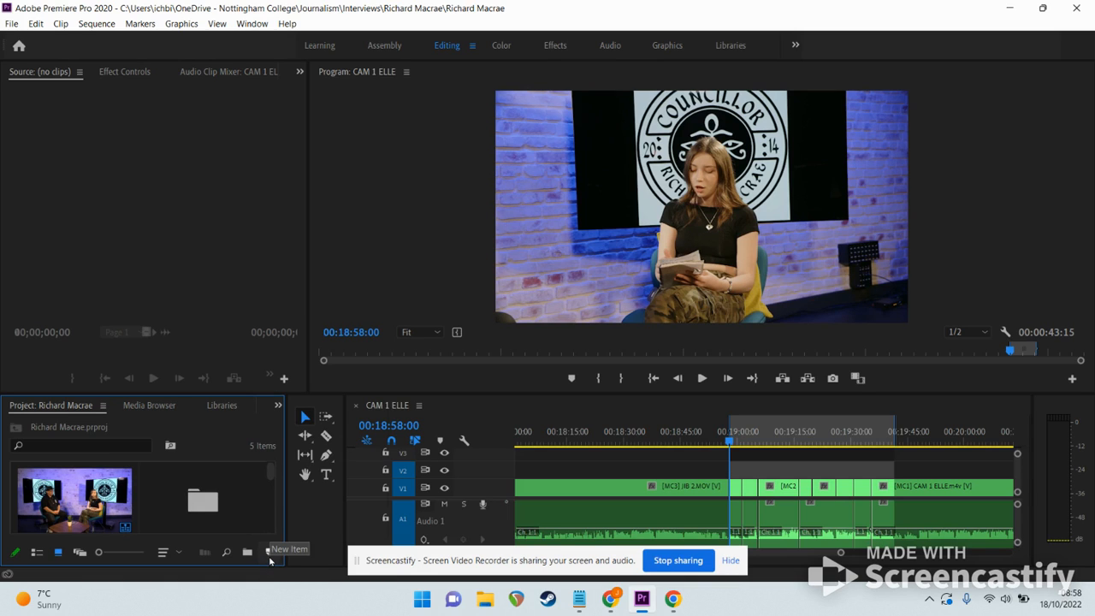
# - Create an adjustment layer at 1920 × 1080, 25.00 fps, with square pixels
pyautogui.click(269, 554)
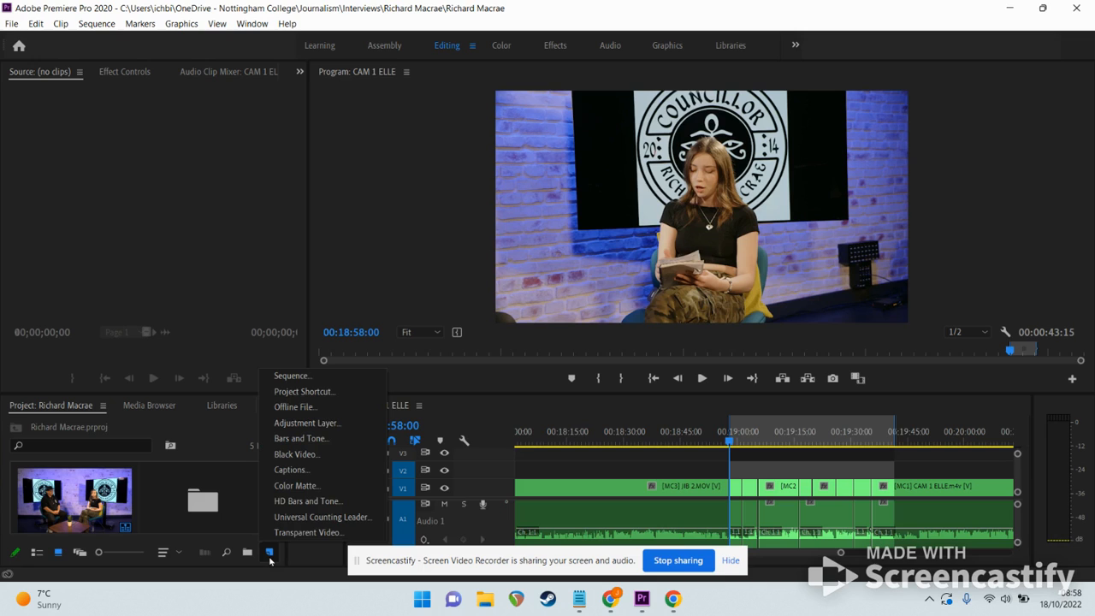
pyautogui.click(305, 423)
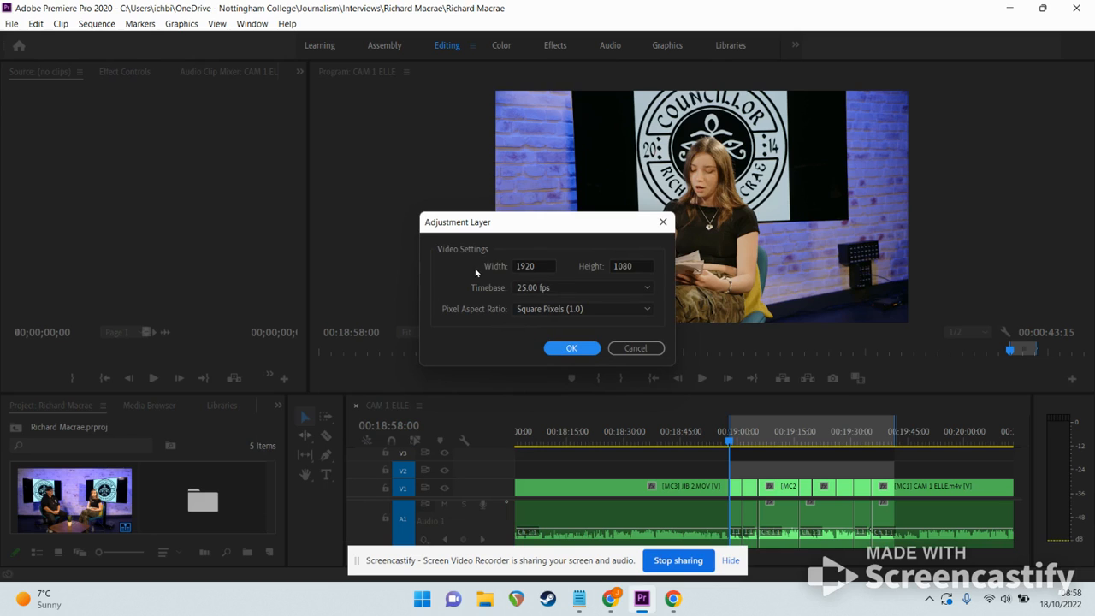
pyautogui.click(572, 350)
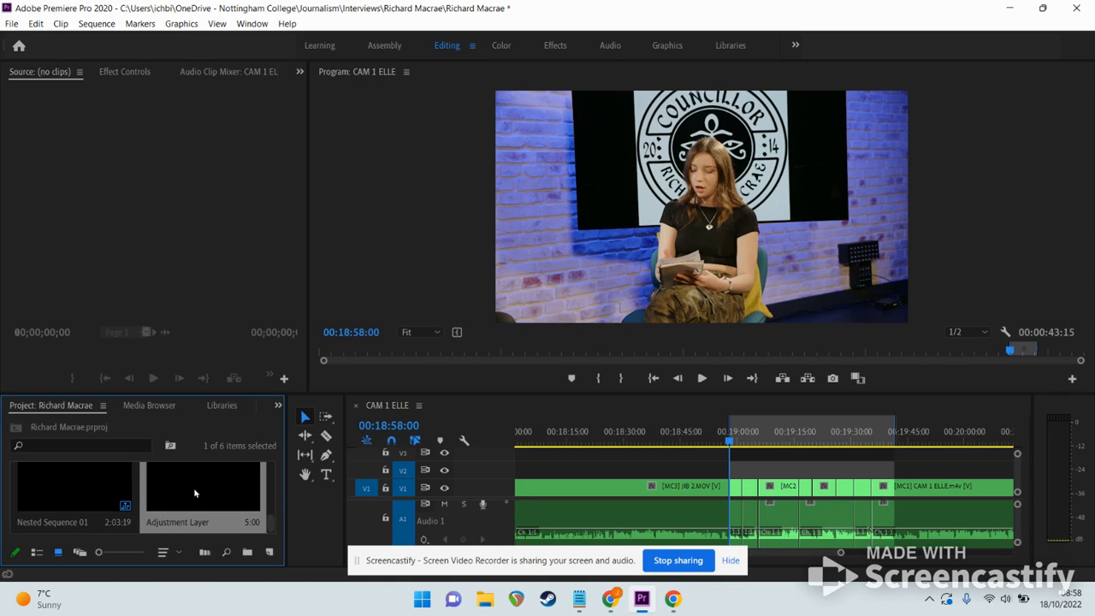
# - Place the adjustment layer on track V2 at 00:18:58:00 and extend its end to the end of the sequence
pyautogui.moveTo(194, 493); pyautogui.dragTo(736, 470)
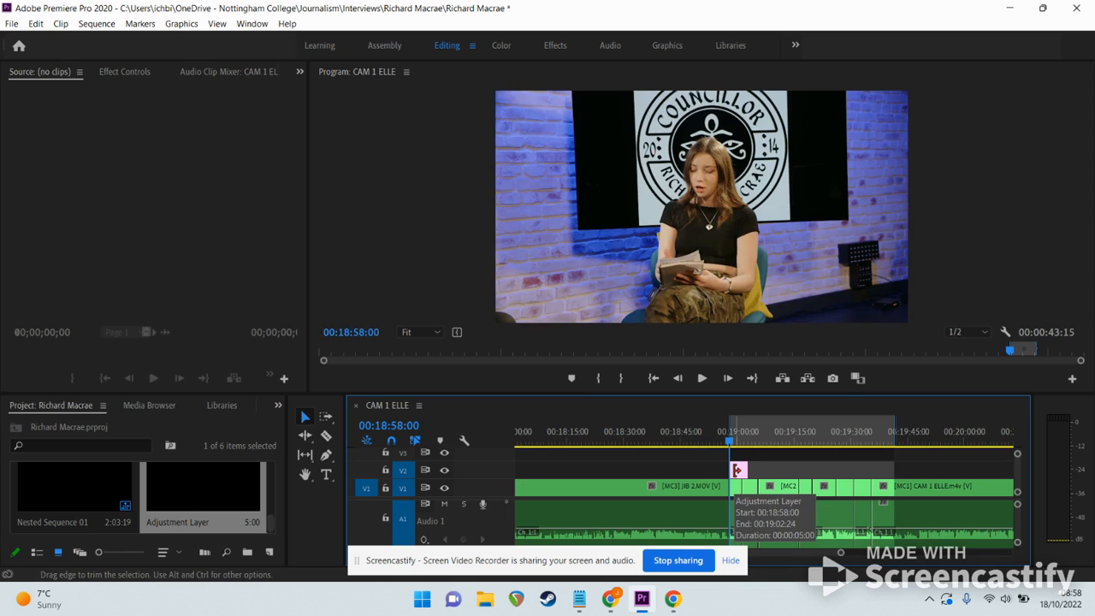
pyautogui.moveTo(737, 470); pyautogui.dragTo(933, 466)
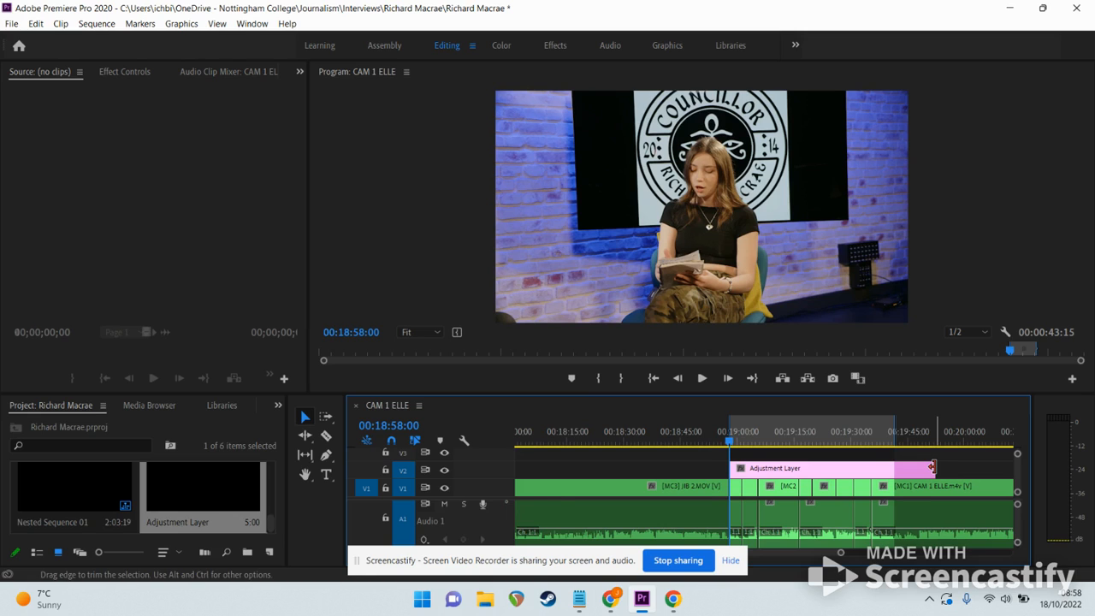
pyautogui.press('-')
pyautogui.press('-')
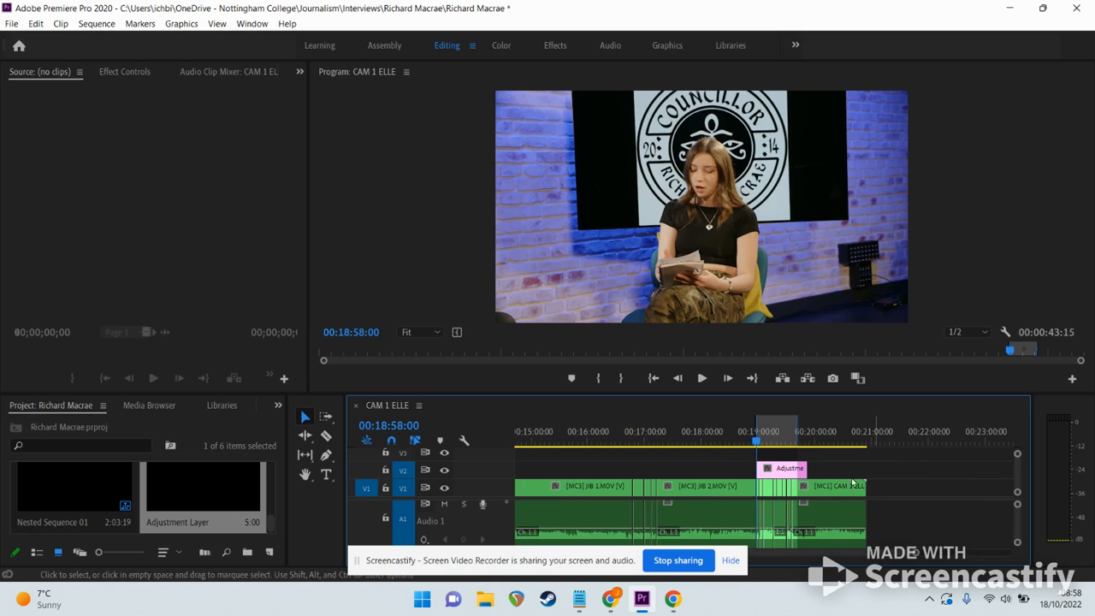
pyautogui.moveTo(804, 469); pyautogui.dragTo(866, 469)
# - Extend the start of the adjustment layer on V2 back to the beginning of the sequence
pyautogui.moveTo(751, 468); pyautogui.dragTo(586, 470)
pyautogui.press('-')
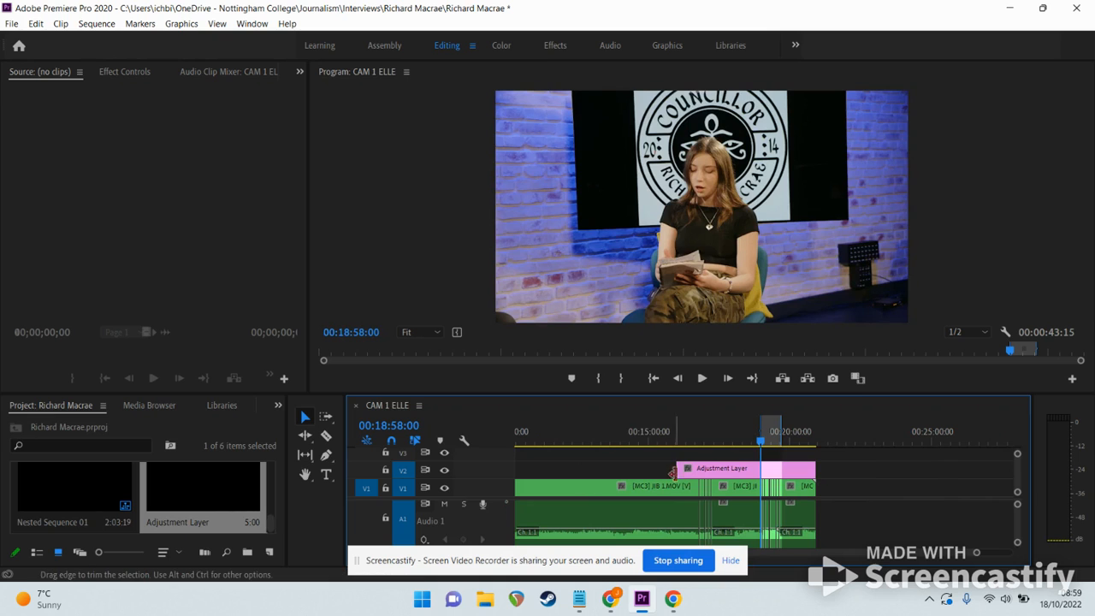
pyautogui.moveTo(676, 470); pyautogui.dragTo(547, 471)
pyautogui.press('-')
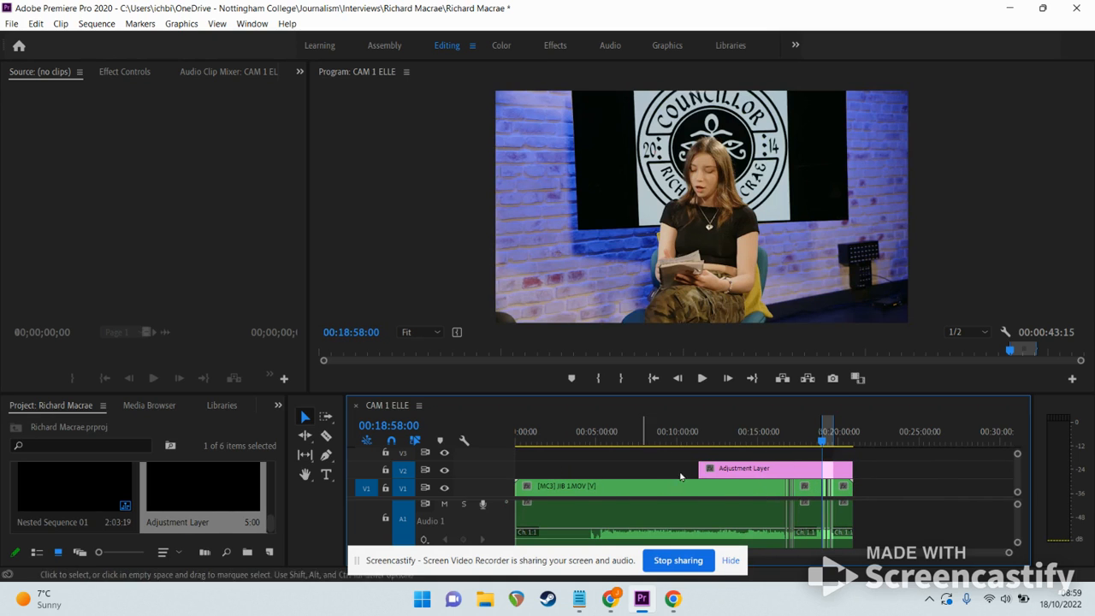
pyautogui.moveTo(699, 470); pyautogui.dragTo(515, 470)
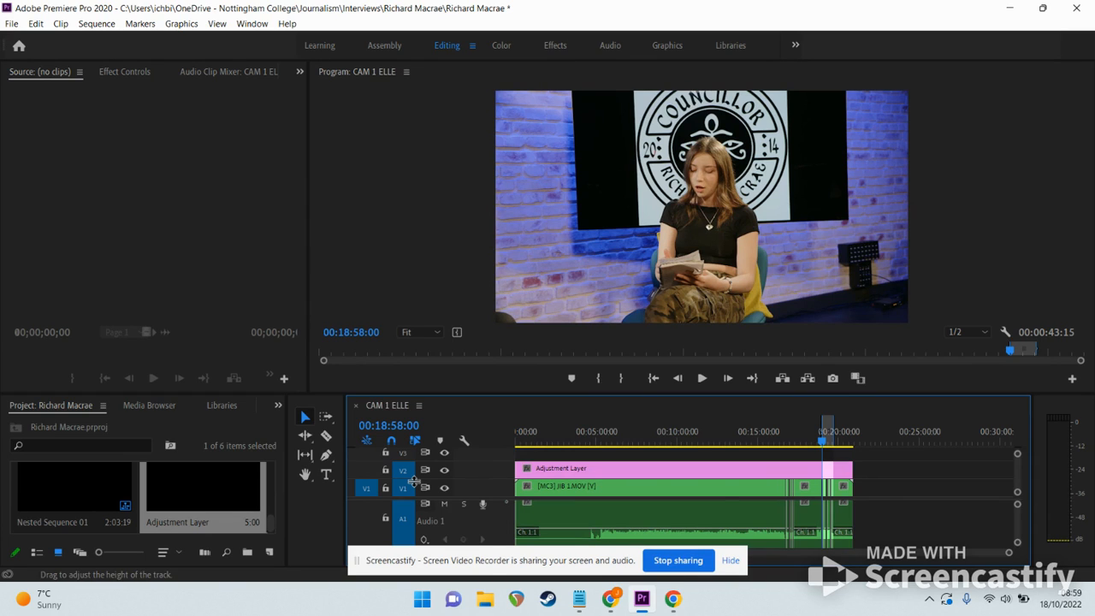
# - Select the adjustment layer on V2 and open its Lumetri Color Basic Correction settings in the Effects workspace
pyautogui.press('=')
pyautogui.press('=')
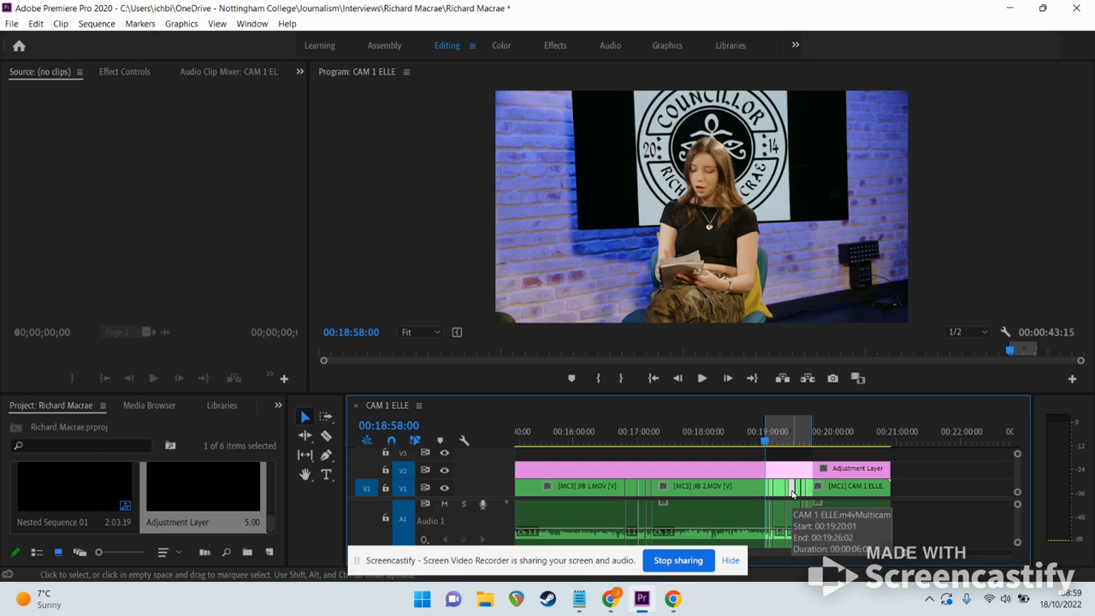
pyautogui.click(754, 489)
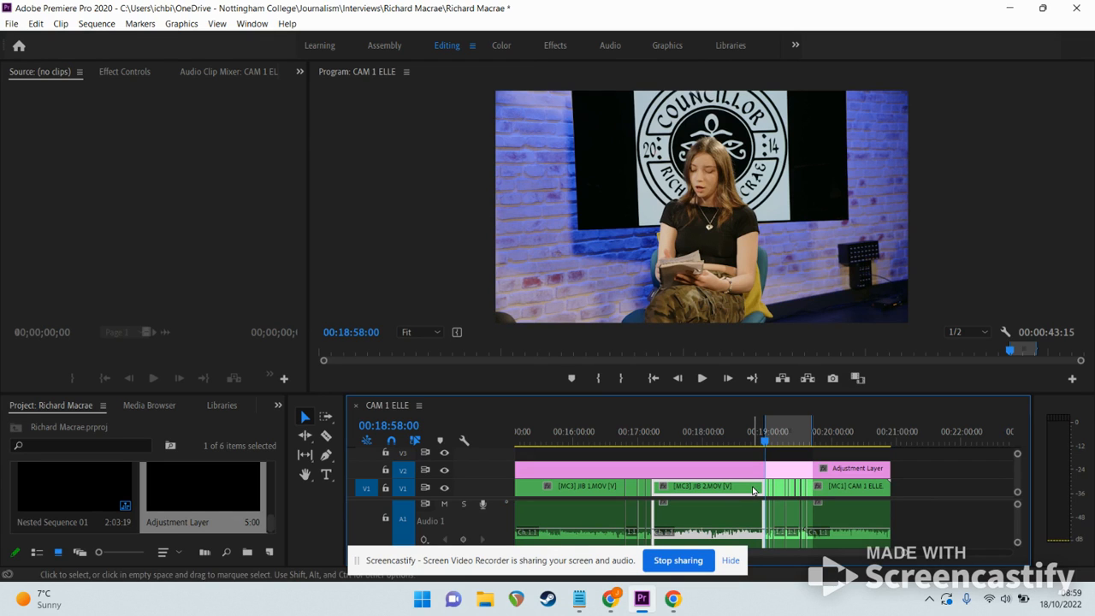
pyautogui.click(735, 475)
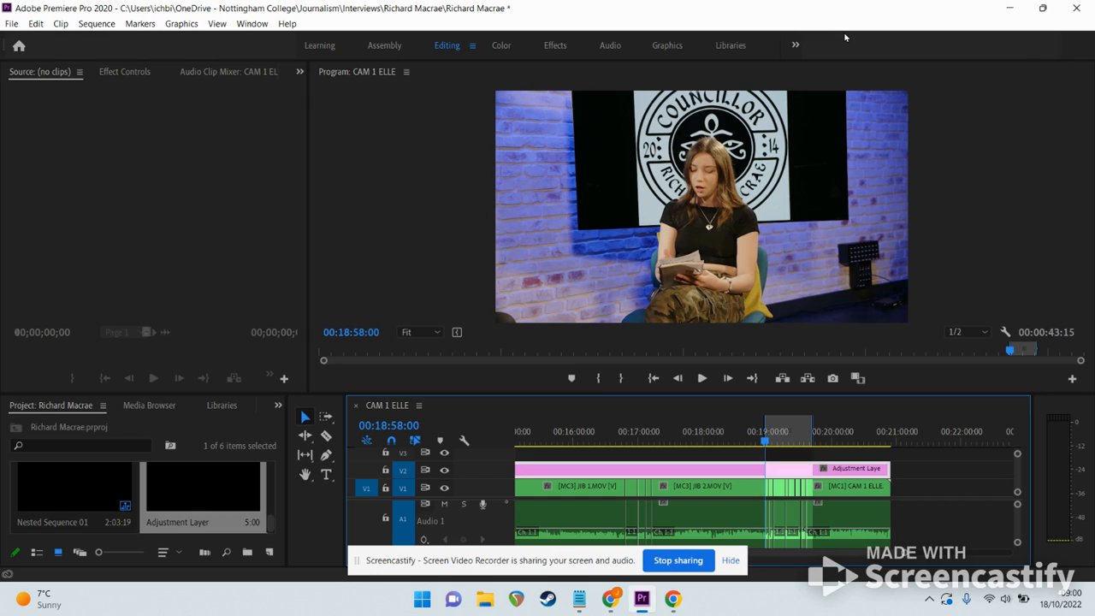
pyautogui.click(559, 50)
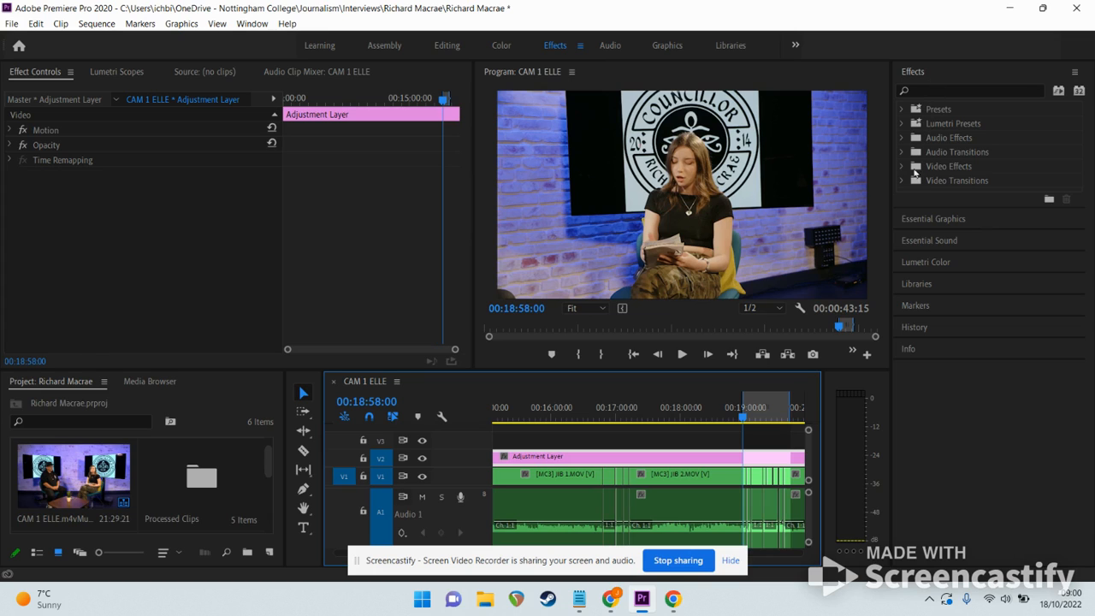
pyautogui.click(908, 267)
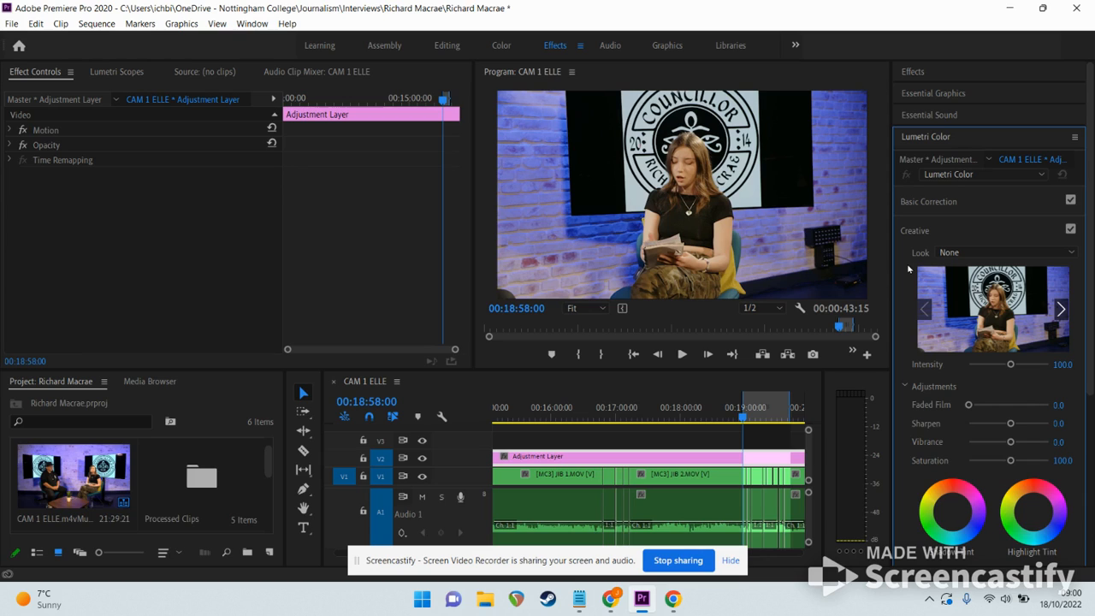
pyautogui.click(925, 207)
pyautogui.click(581, 436)
pyautogui.click(592, 459)
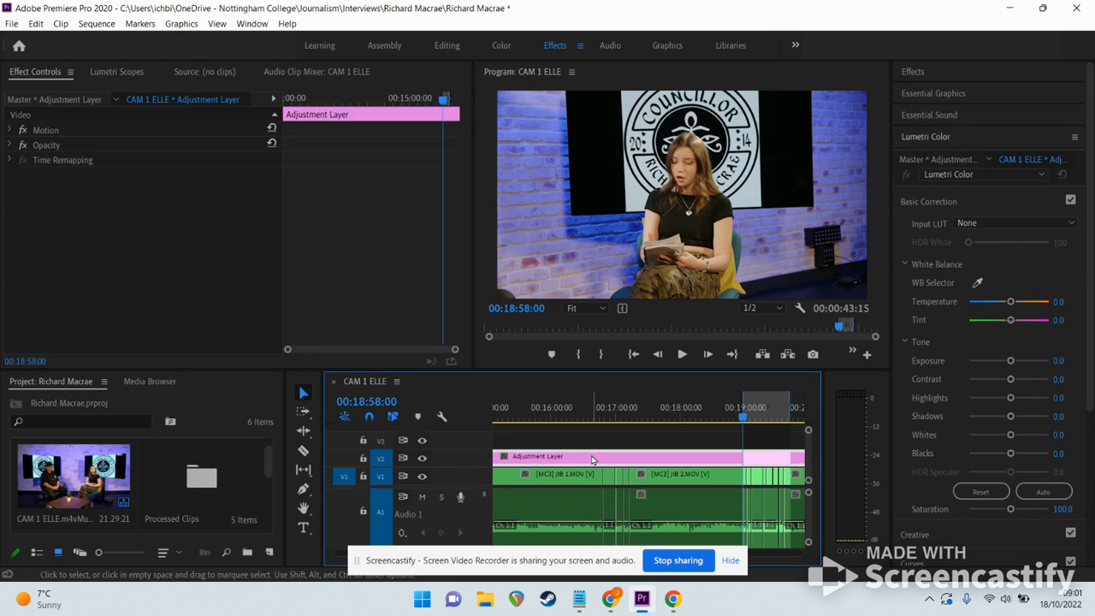
pyautogui.click(593, 446)
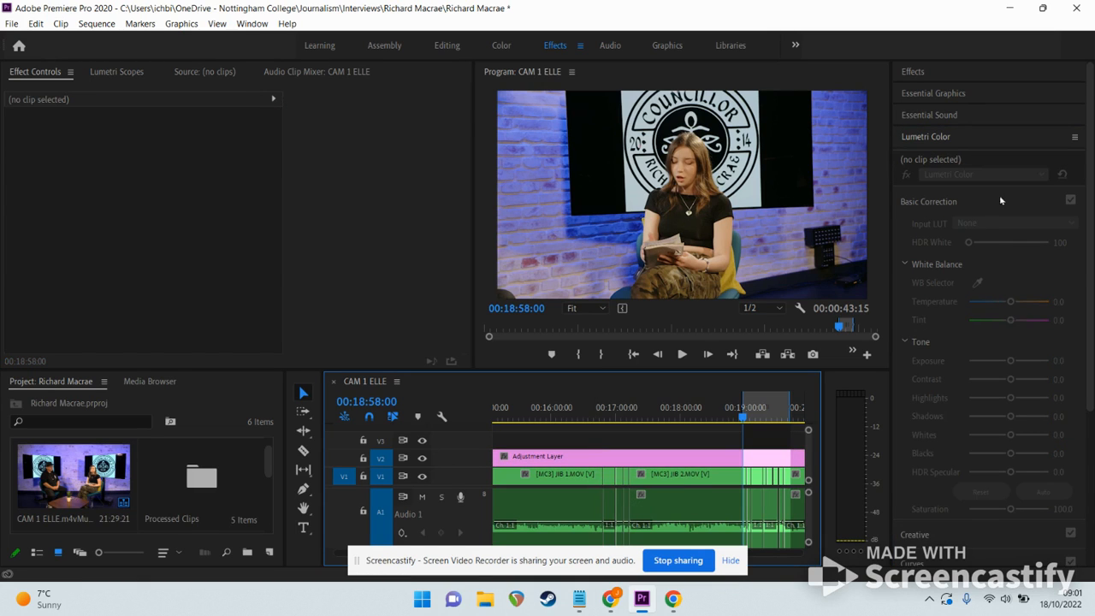
pyautogui.click(646, 464)
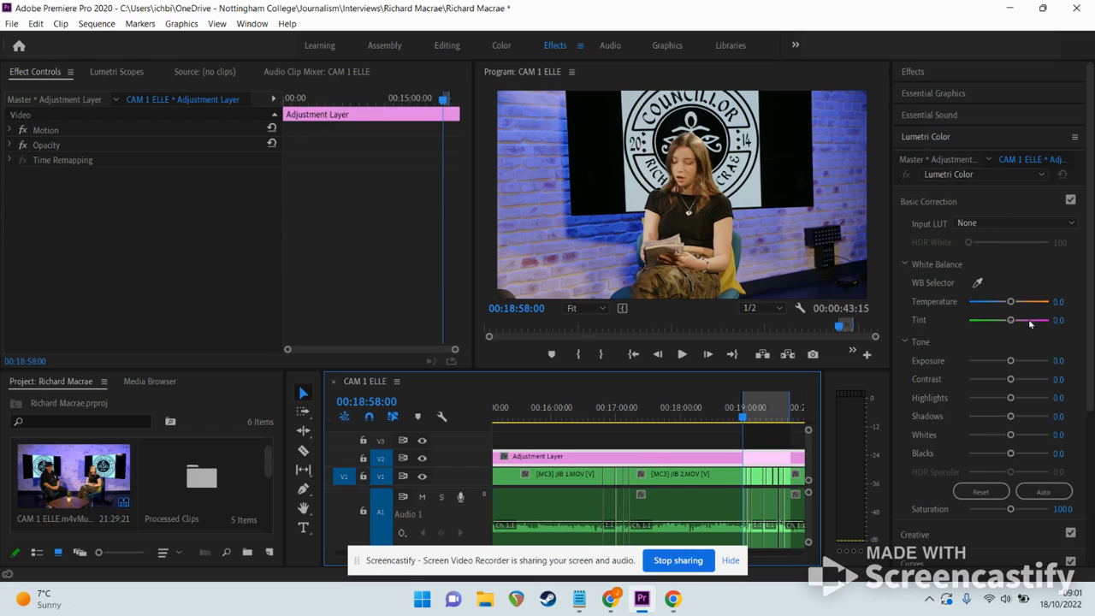
# - Try Temperature 77, Tint 98.2, Exposure 2.1, Contrast -100 and Highlights 100 on the adjustment layer, and reset the Lumetri Color effect
pyautogui.moveTo(1012, 305); pyautogui.dragTo(1048, 321)
pyautogui.moveTo(1011, 360); pyautogui.dragTo(1054, 396)
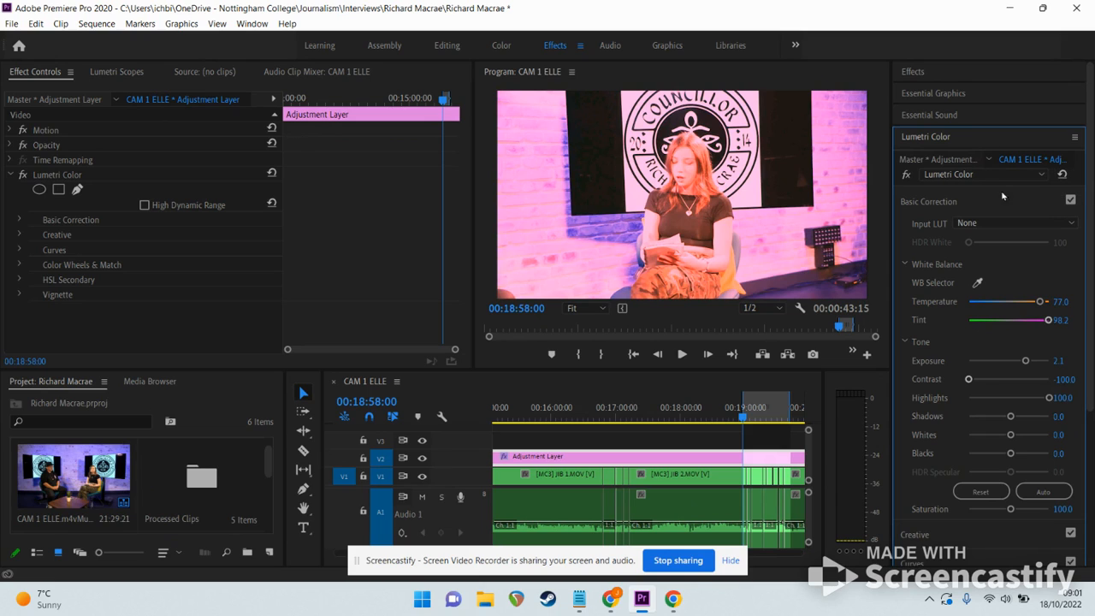
pyautogui.click(1063, 175)
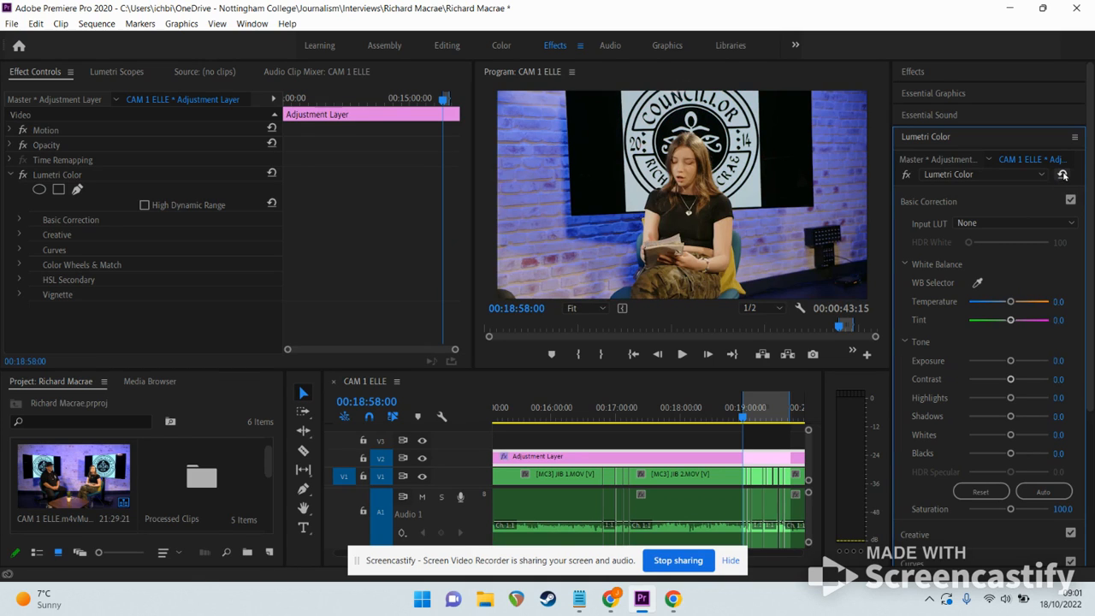